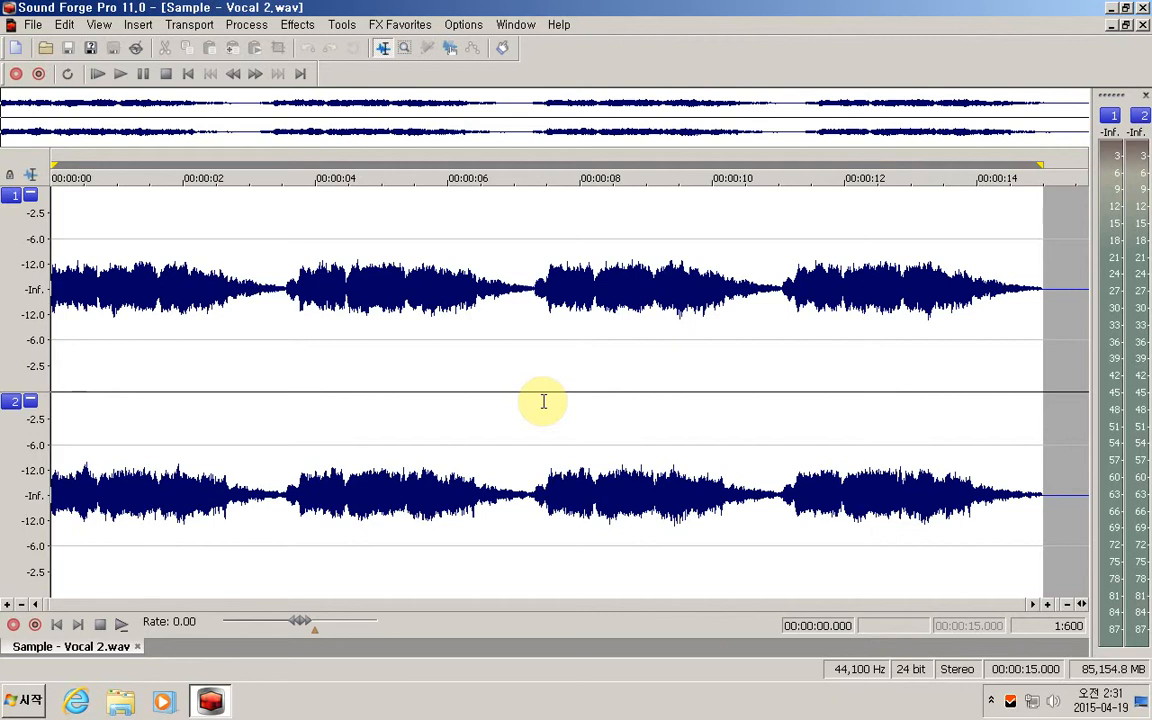
Play back part of the vocal sample from its start and stop playback
key(space)
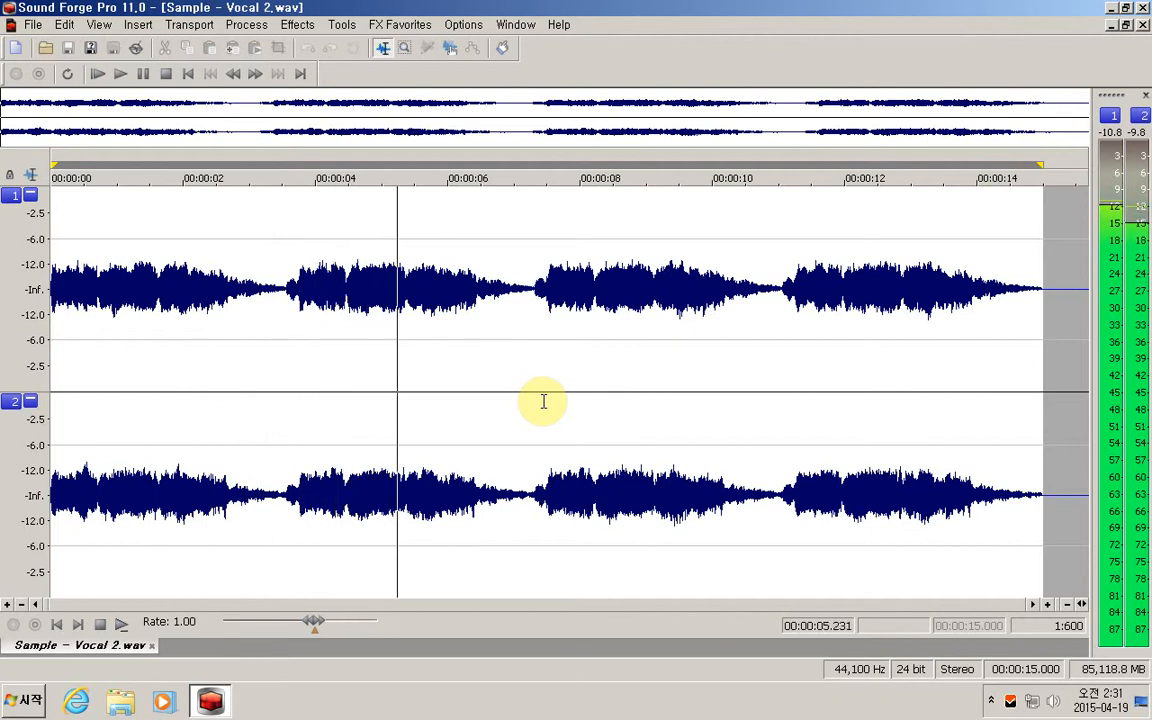
key(space)
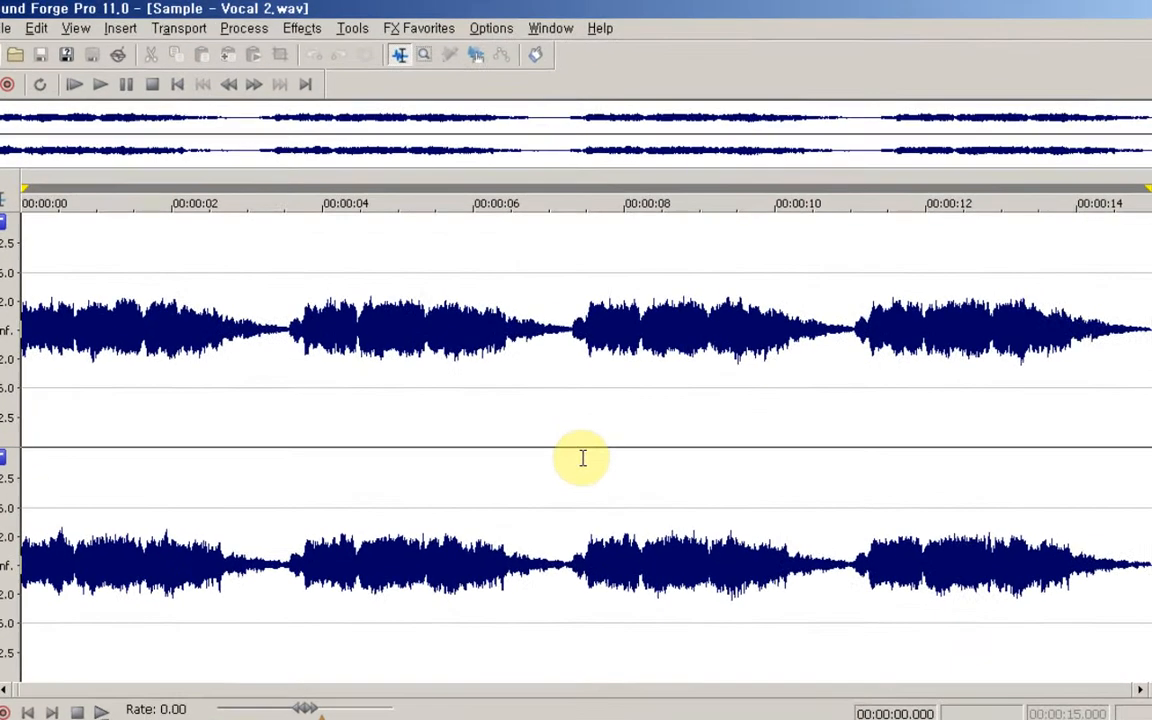
Open the Statistics for Sample - Vocal 2.wav
key(alt+t)
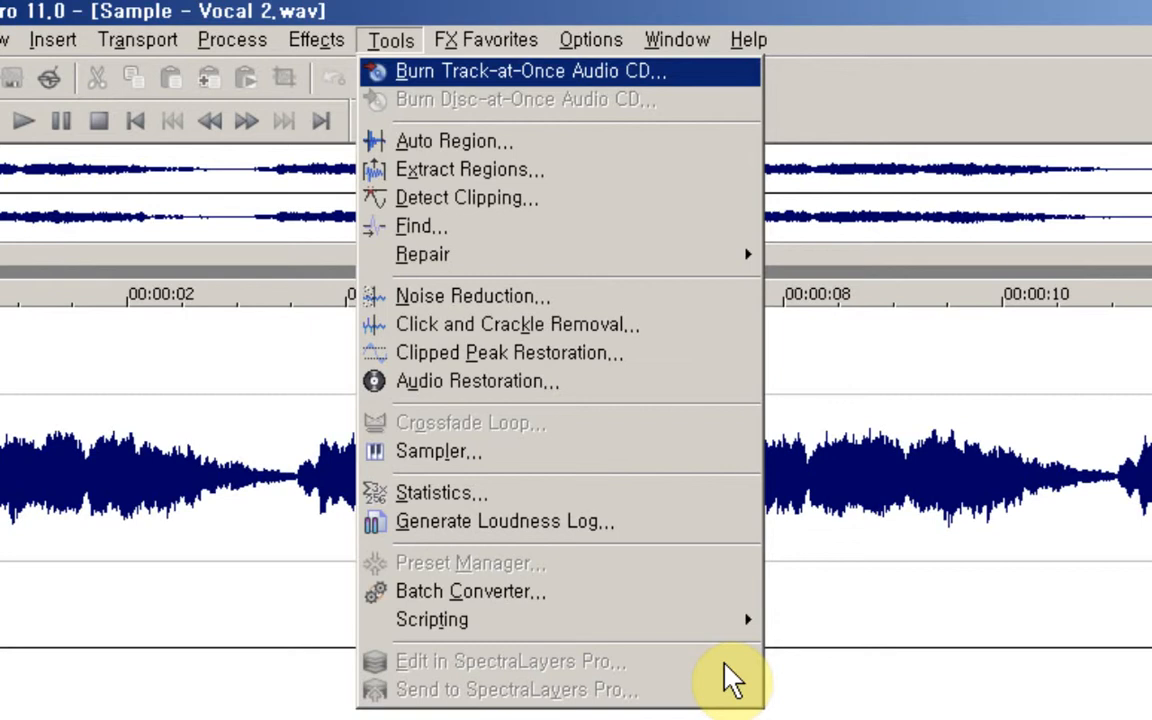
key(Down)
key(Down)
key(Down)
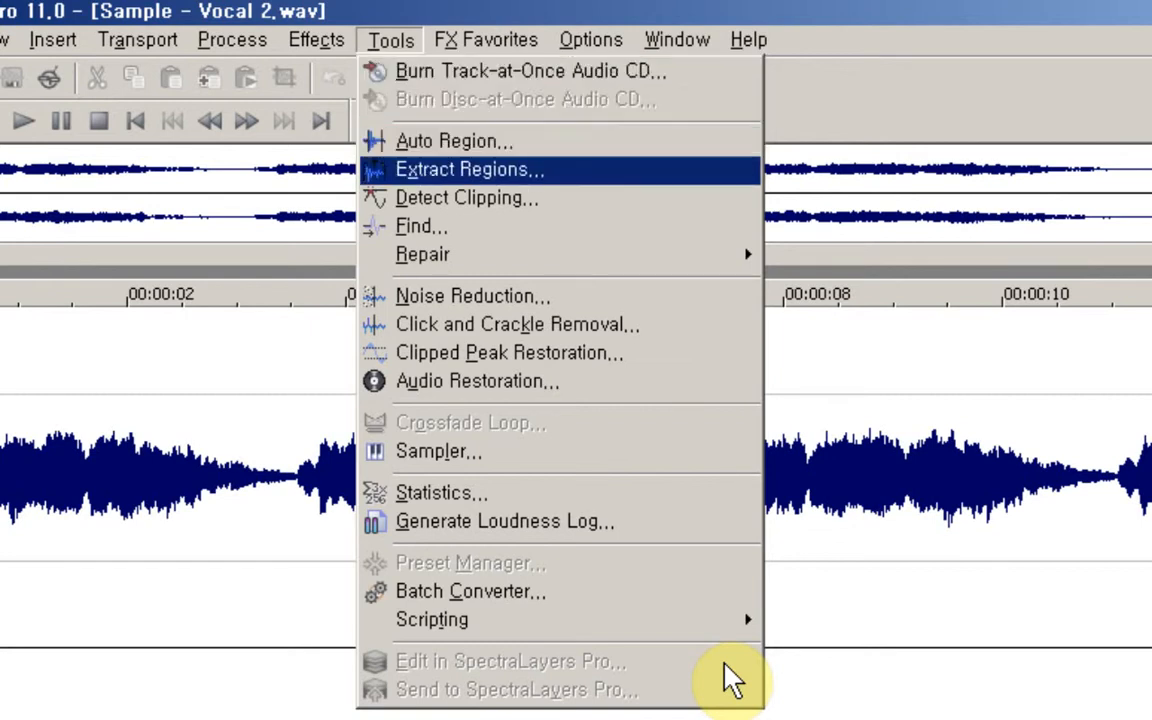
key(Down)
key(Down)
key(Down)
key(Down)
key(Down)
key(Down)
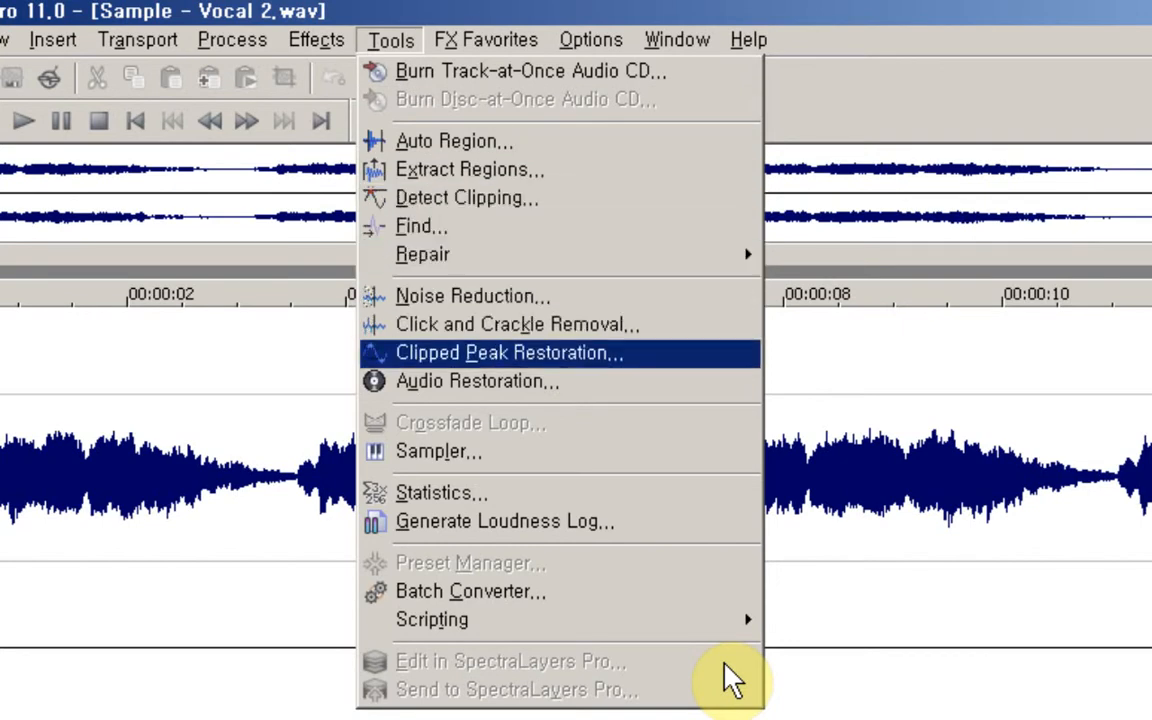
key(Down)
key(Down)
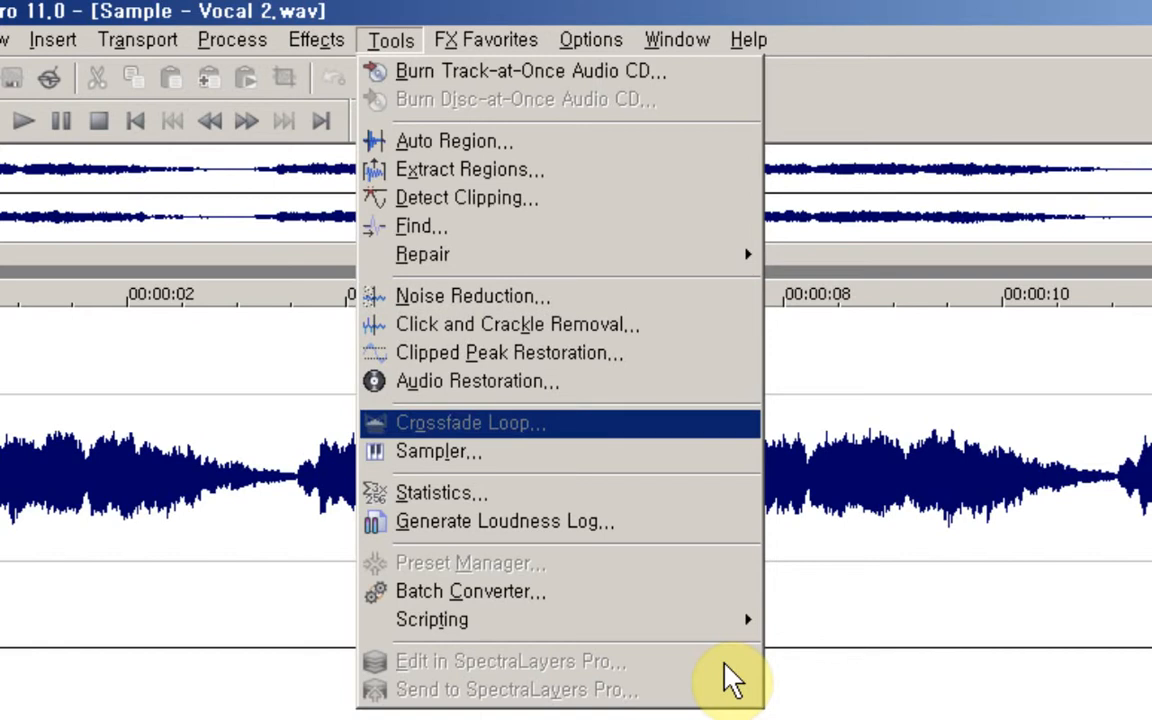
key(Down)
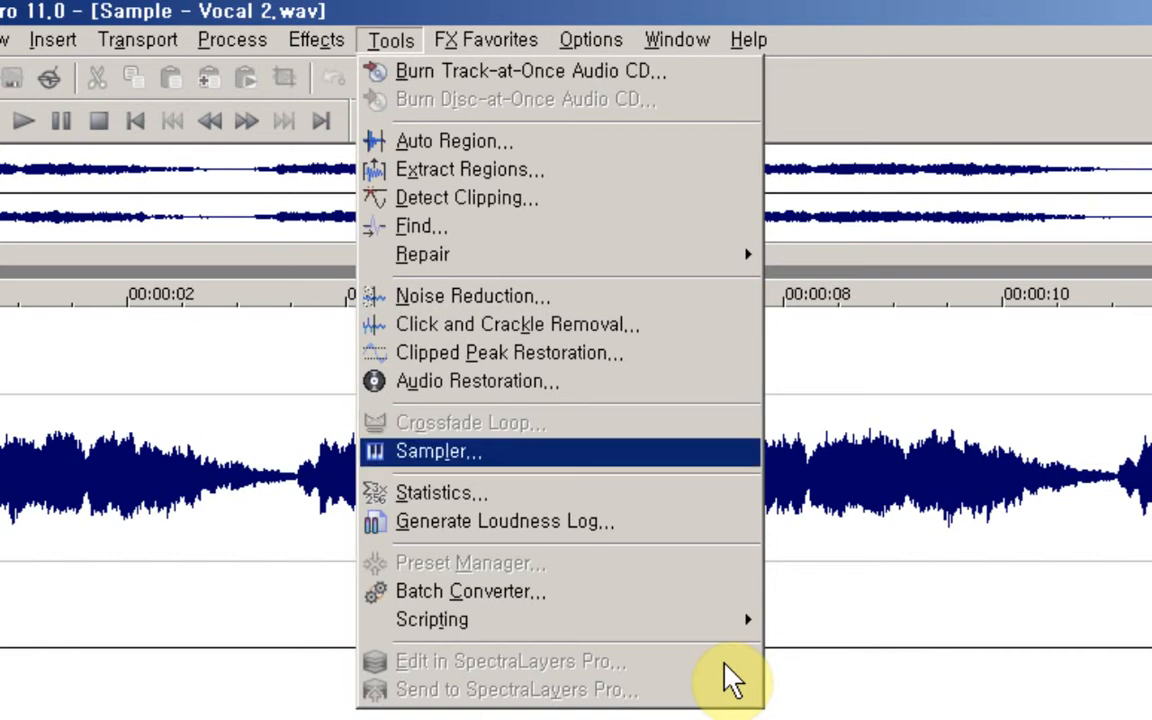
key(Down)
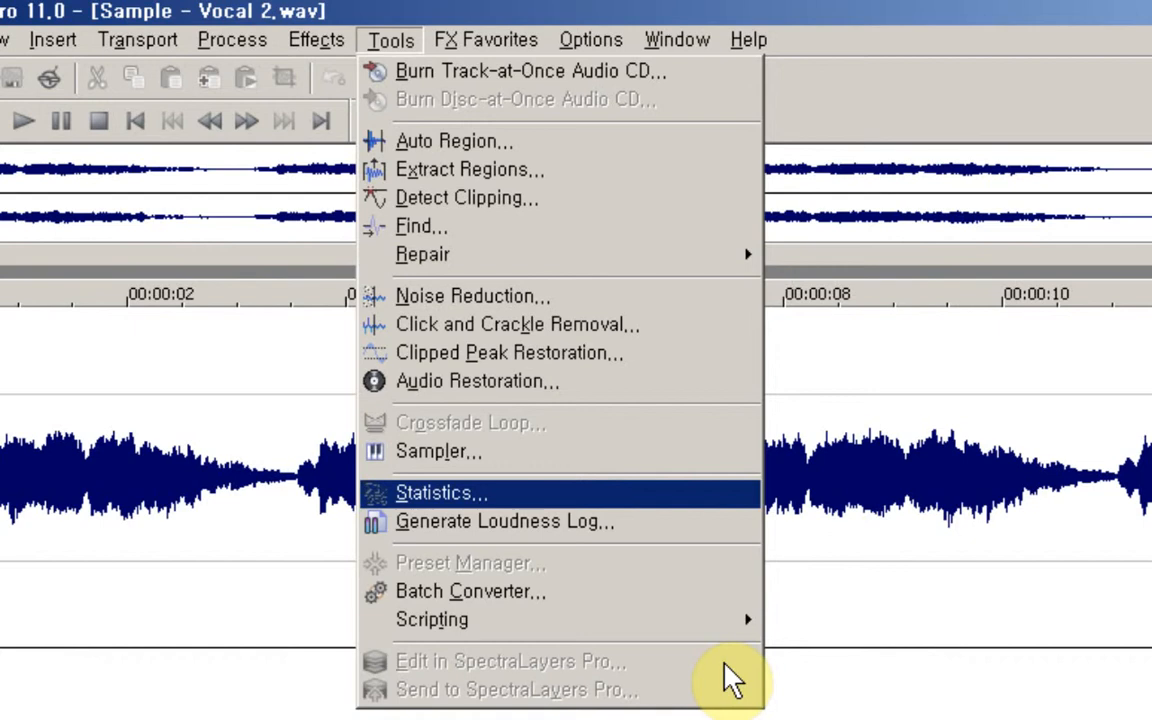
key(Return)
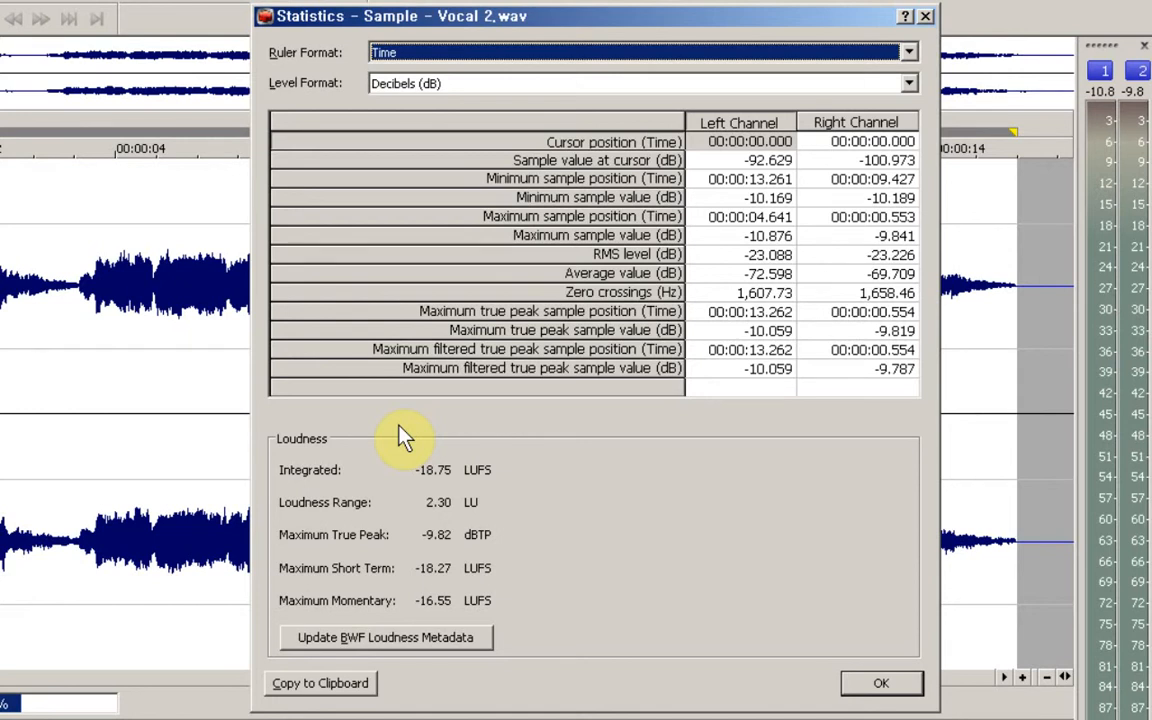
Show the statistics table as plain text in the screen reader's reading mode, starting from its first line
key(Tab)
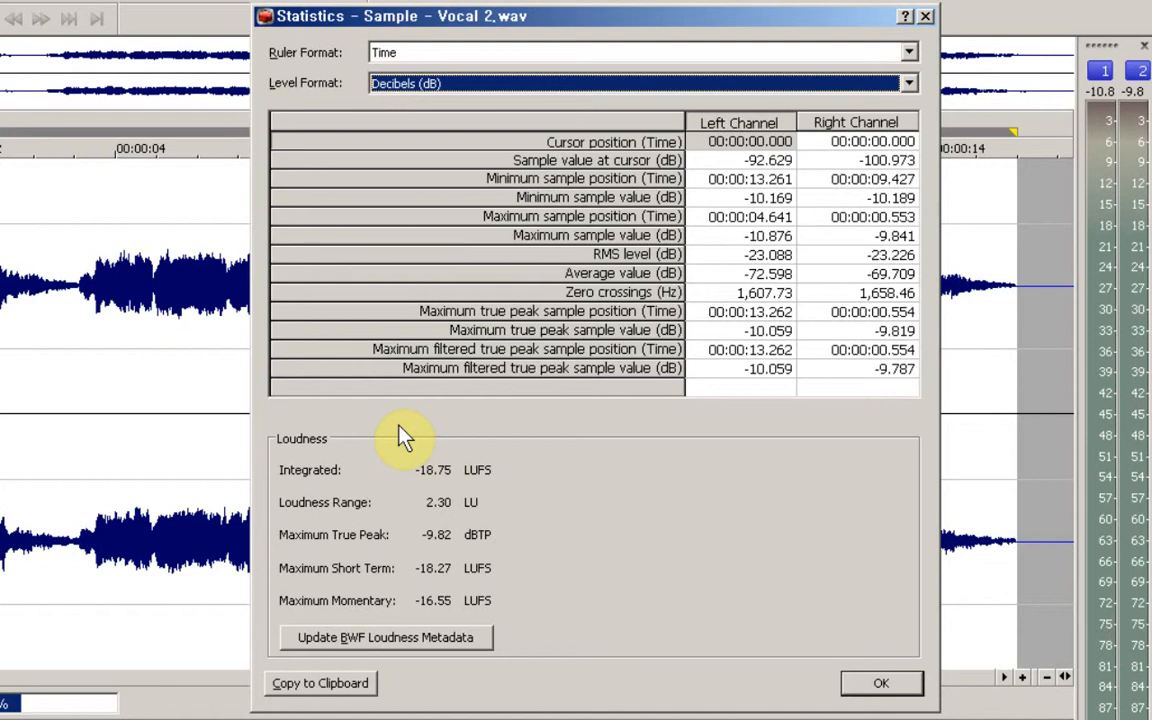
key(Tab)
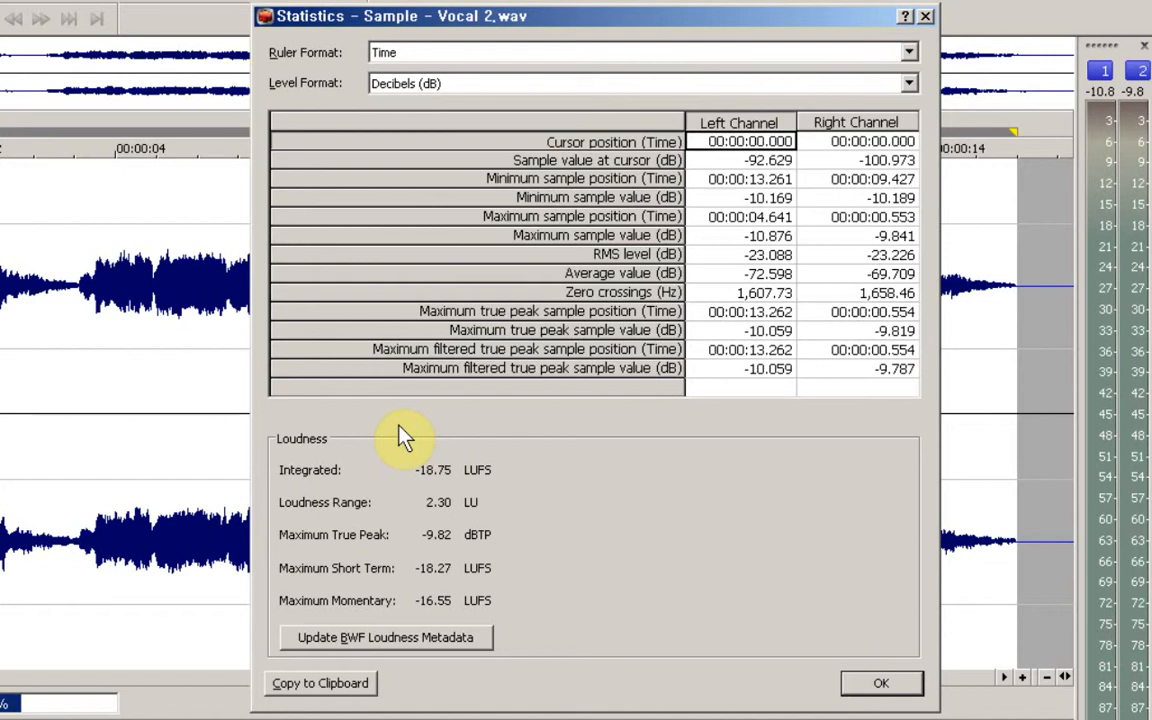
key(ctrl+shift+F11)
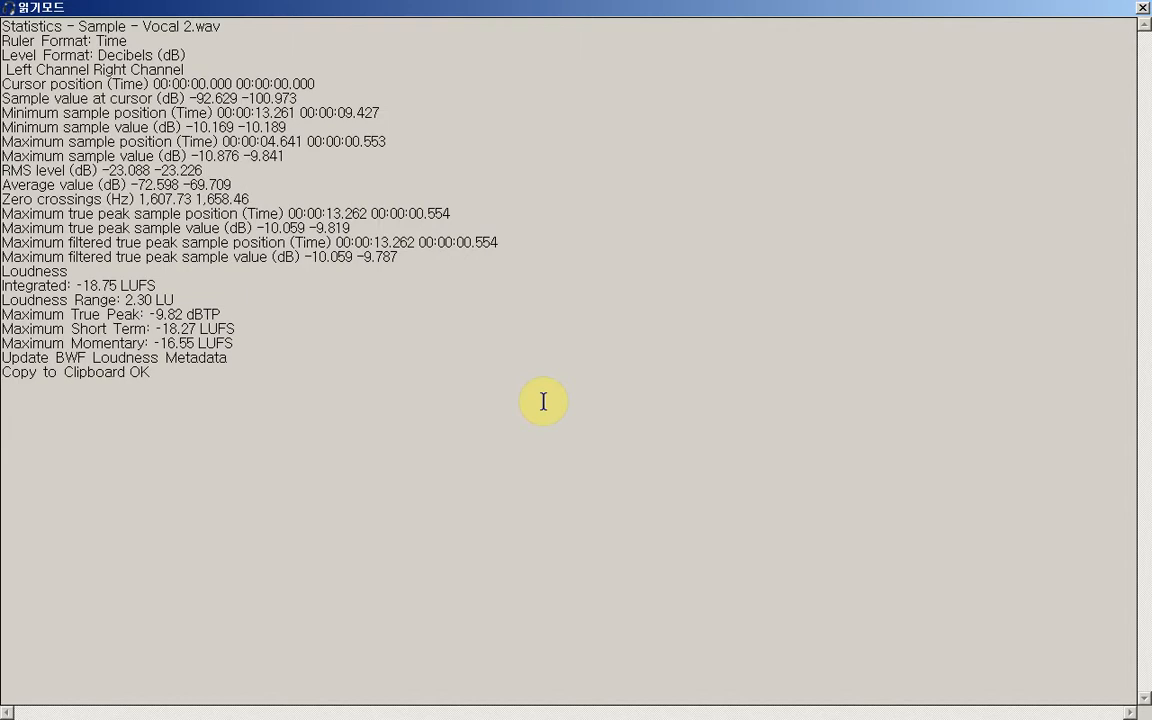
key(ctrl+Home)
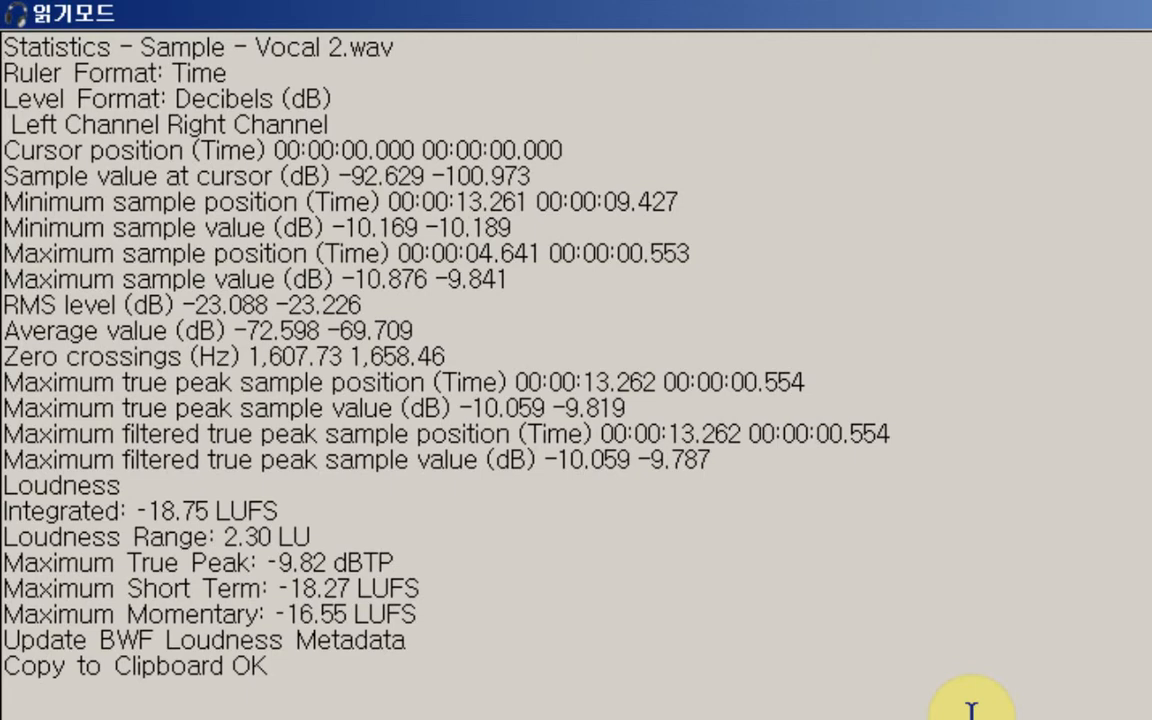
Read through the sample, RMS and average value statistics for both channels, and close the Statistics dialog
key(Down)
key(Down)
key(Down)
key(Down)
key(Down)
key(Down)
key(Down)
key(Down)
key(Down)
key(Down)
key(Up)
key(Down)
key(Up)
key(Up)
key(Down)
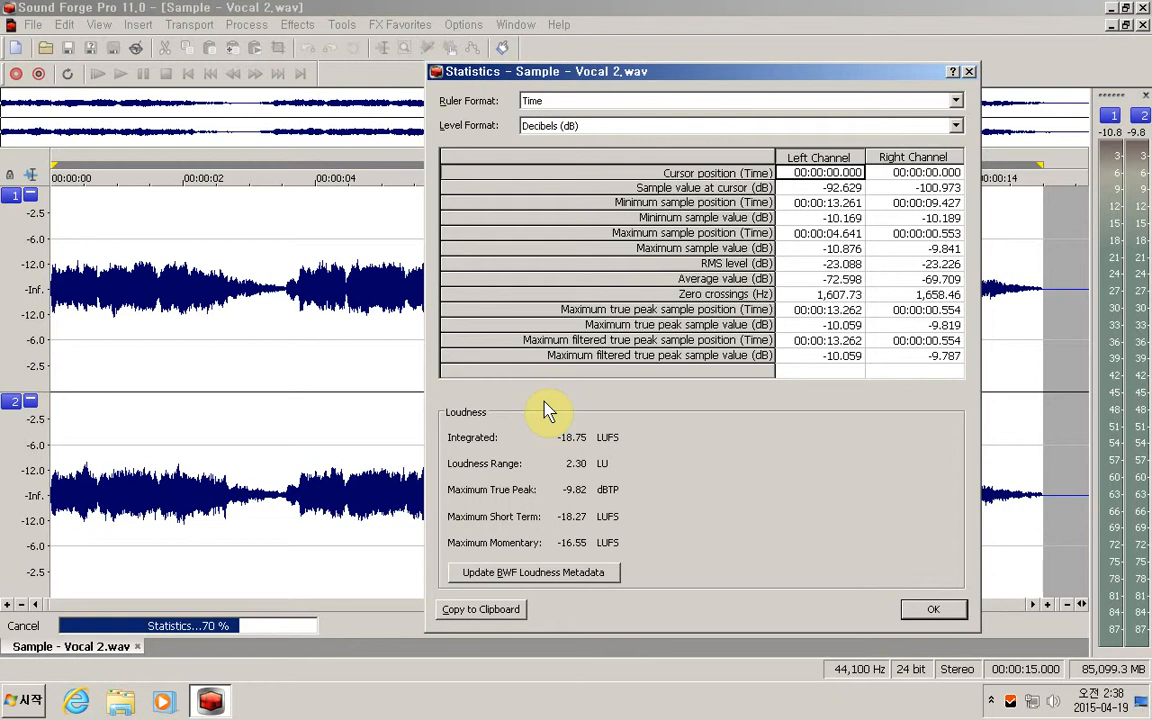
key(Return)
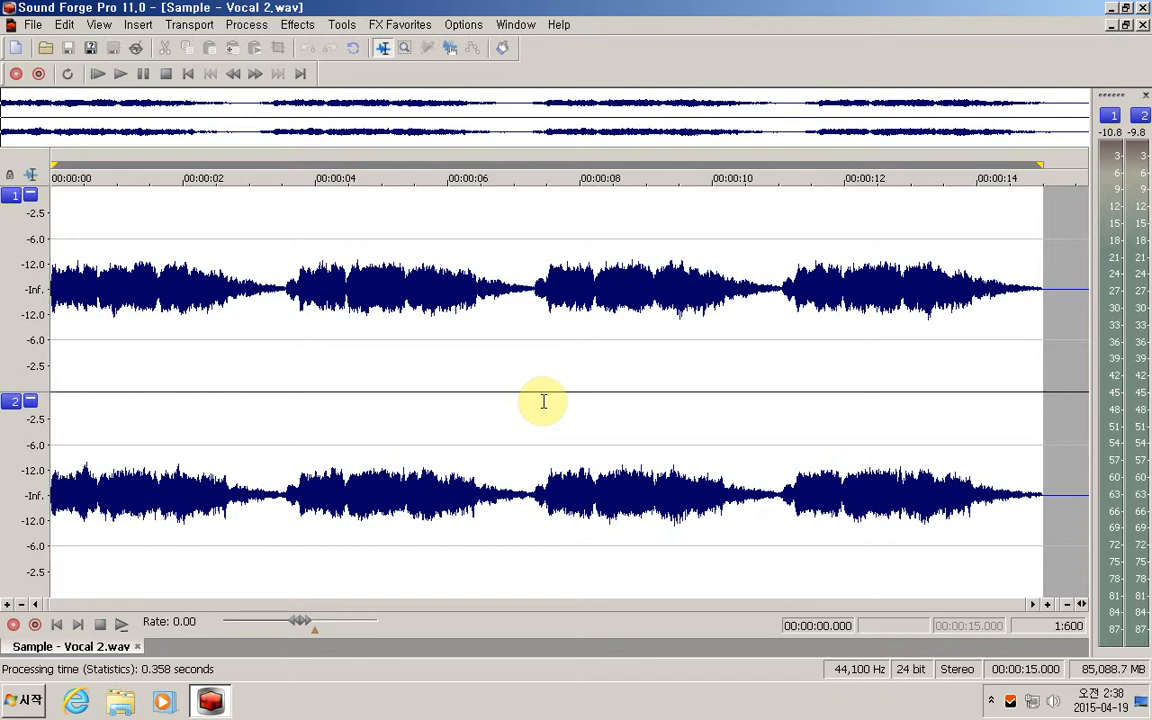
Start the DC Offset process with the preset "[Sys] Remove DC offset (scan entire sound file)"
key(alt+p)
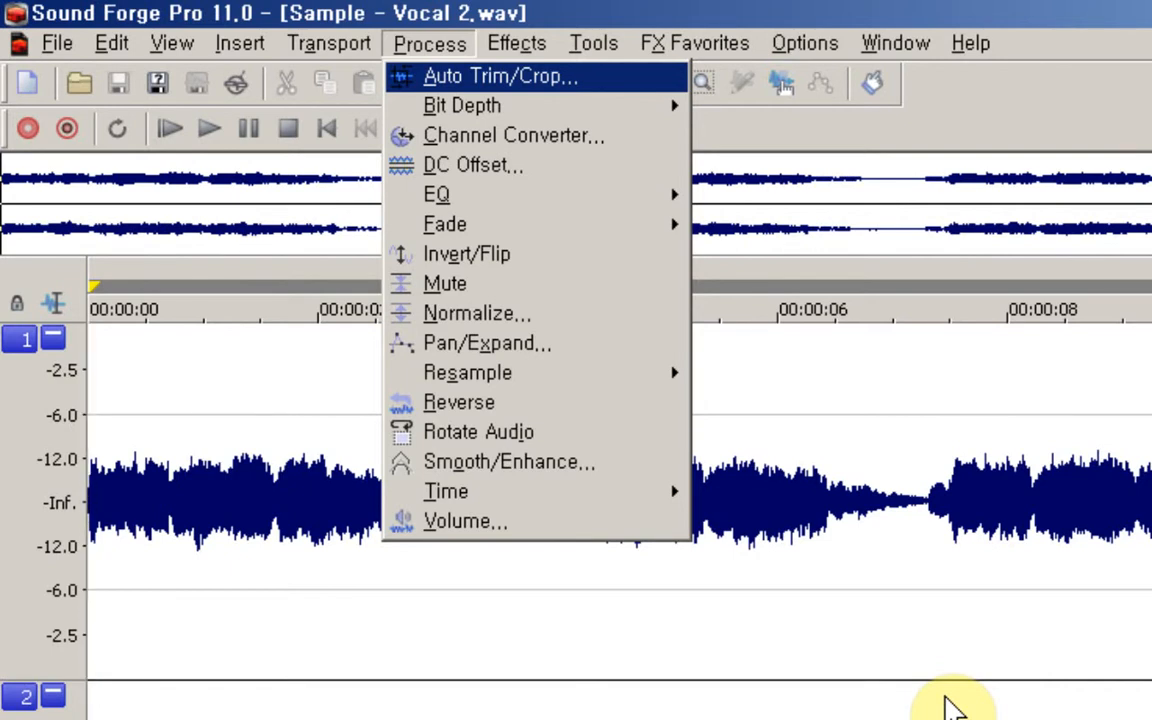
key(Down)
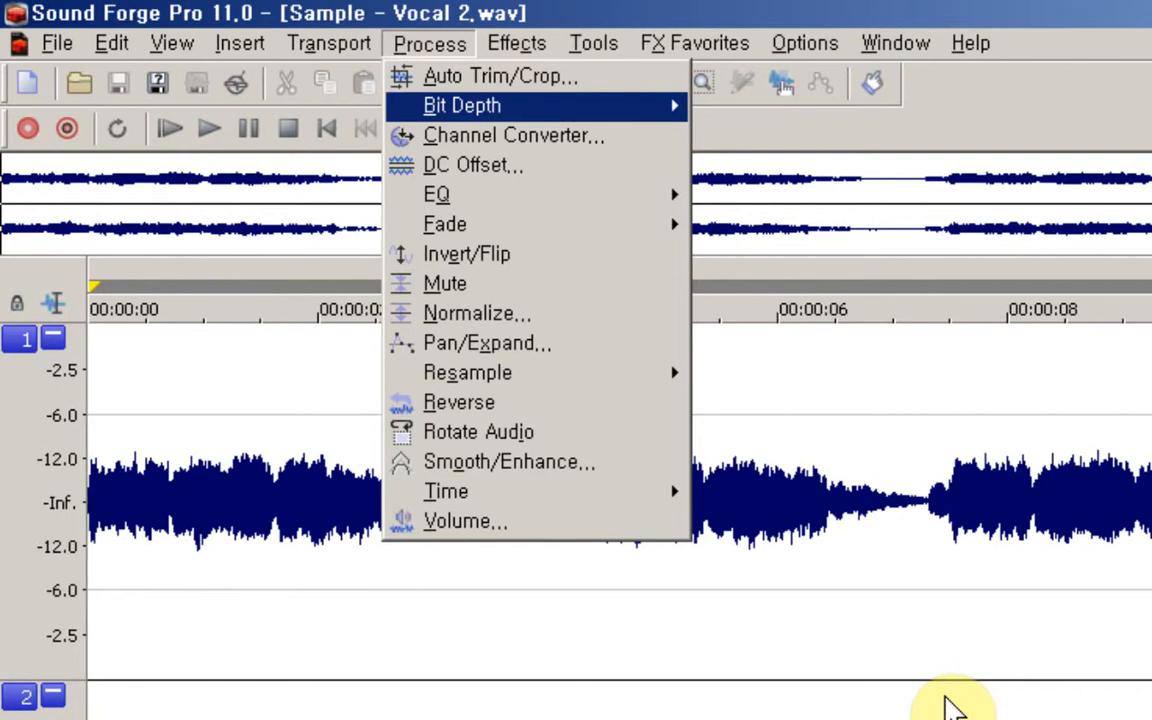
key(Down)
key(Down)
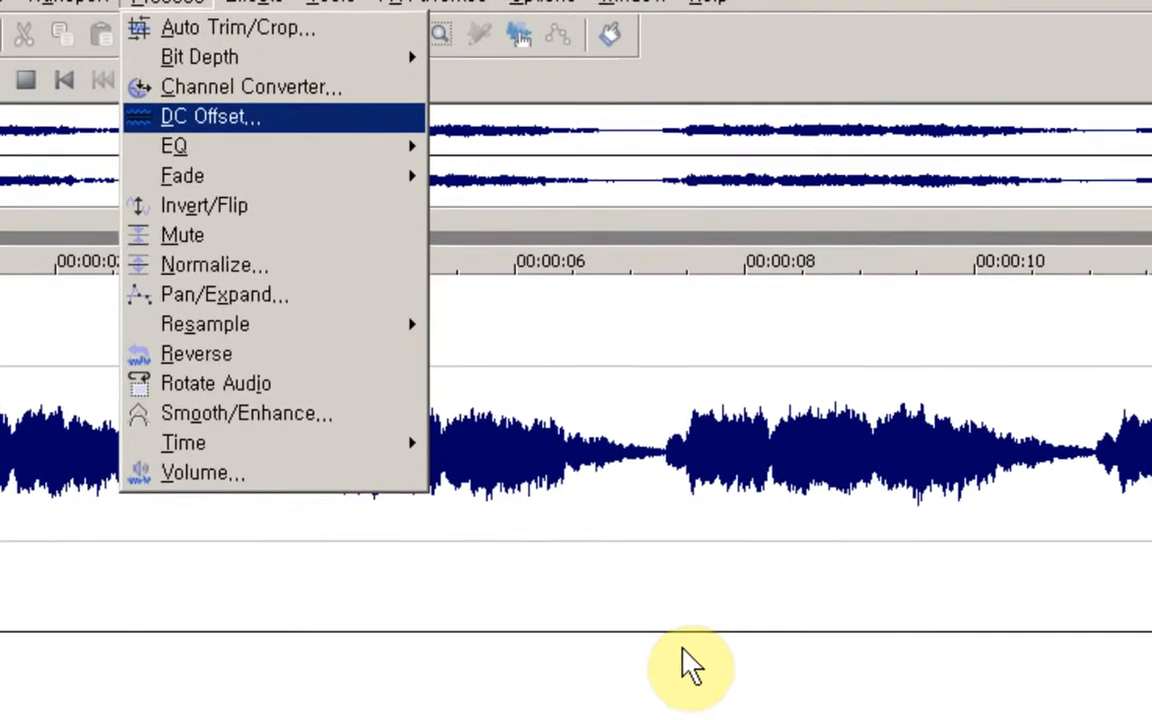
key(Return)
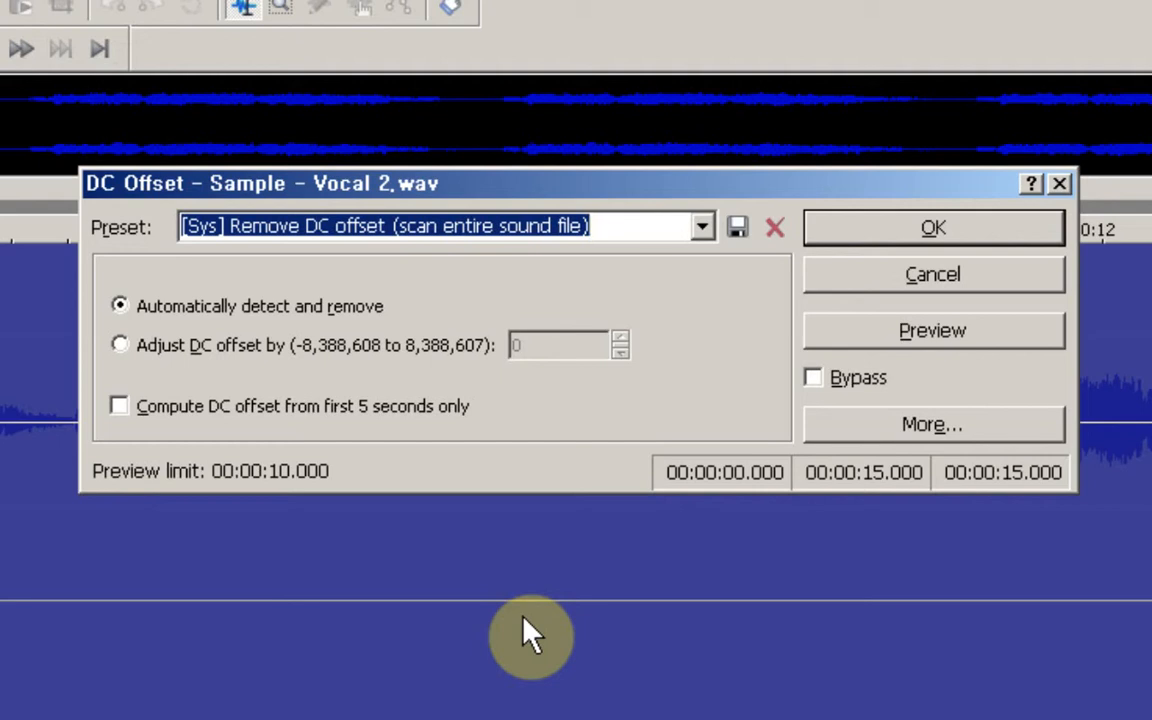
key(Up)
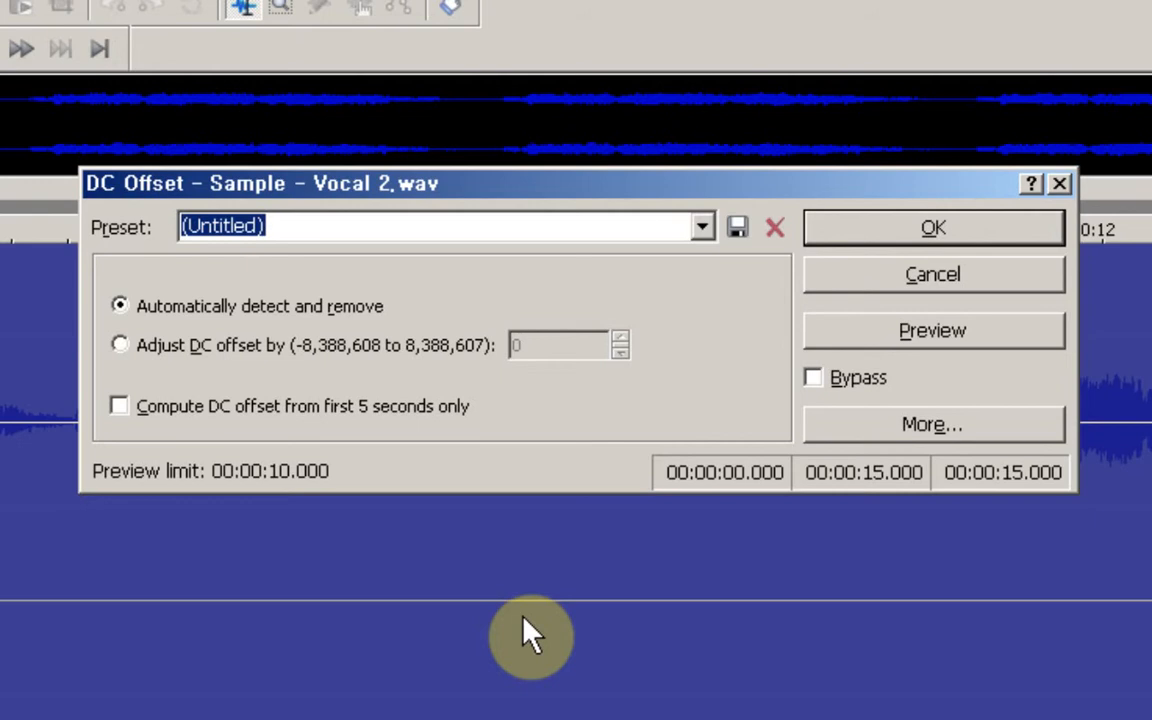
key(Down)
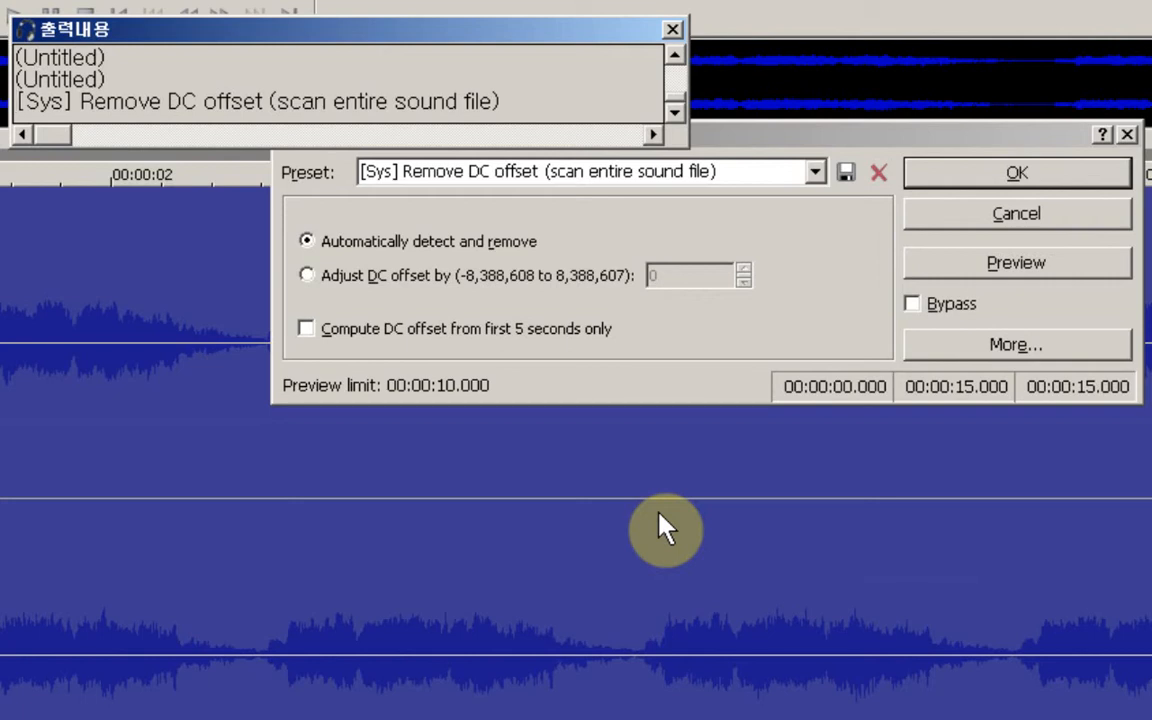
Read the selected preset's name word by word in the screen reader's output window and close that window
key(ctrl+Right)
key(ctrl+Right)
key(ctrl+Right)
key(ctrl+Right)
key(ctrl+Right)
key(ctrl+Right)
key(ctrl+Right)
key(Escape)
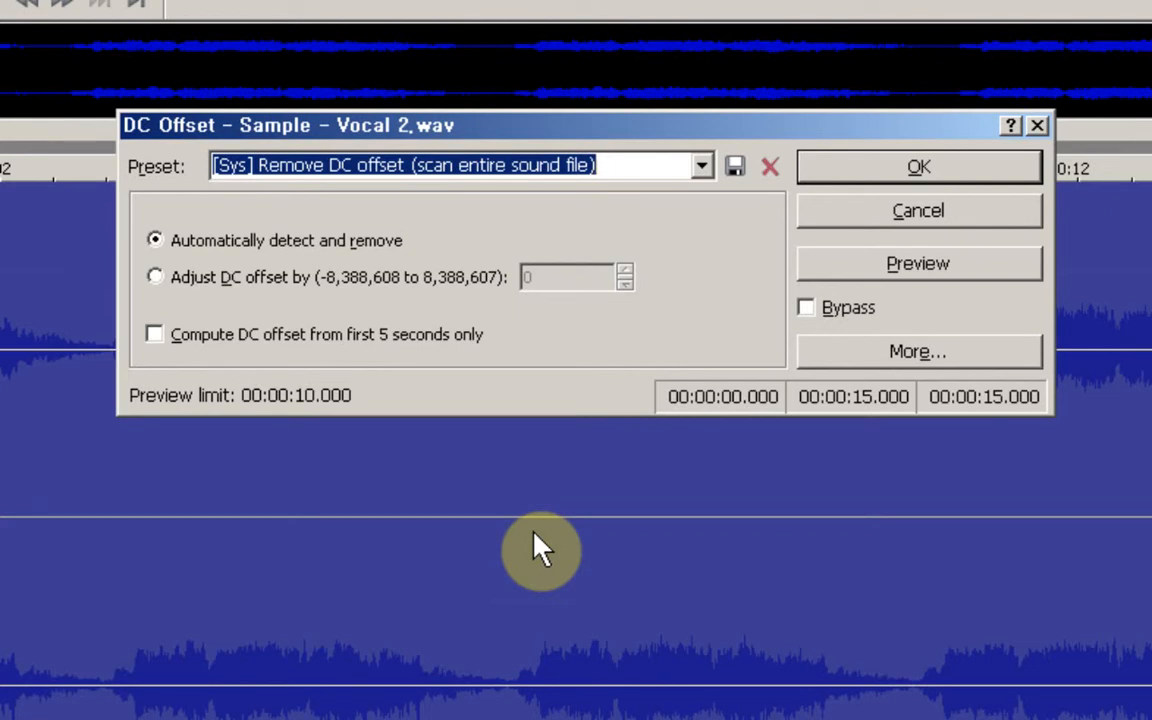
Try the manual DC offset adjustment option and return to Automatically detect and remove
key(Tab)
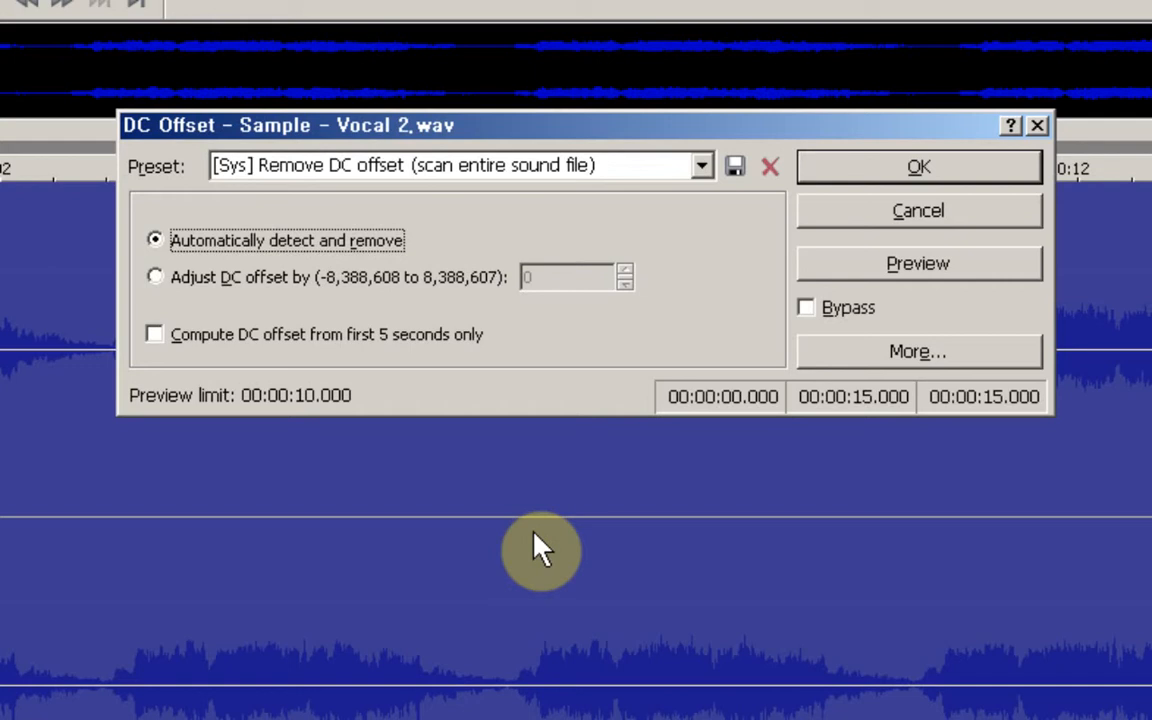
key(Down)
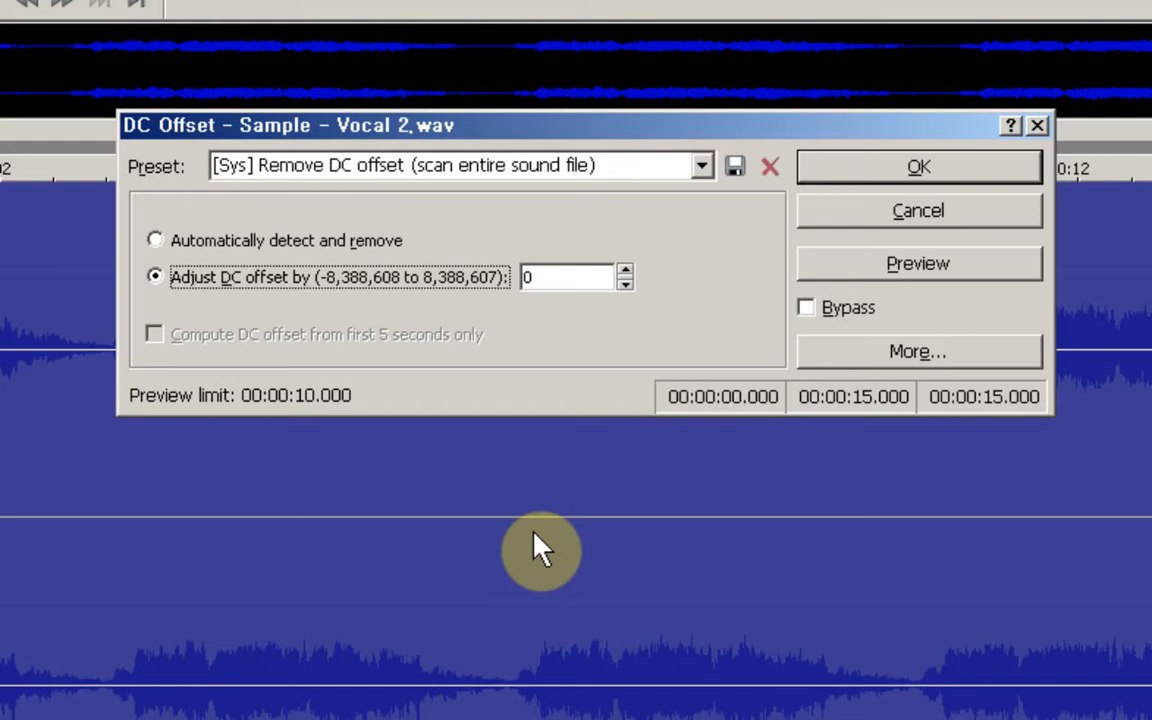
key(Up)
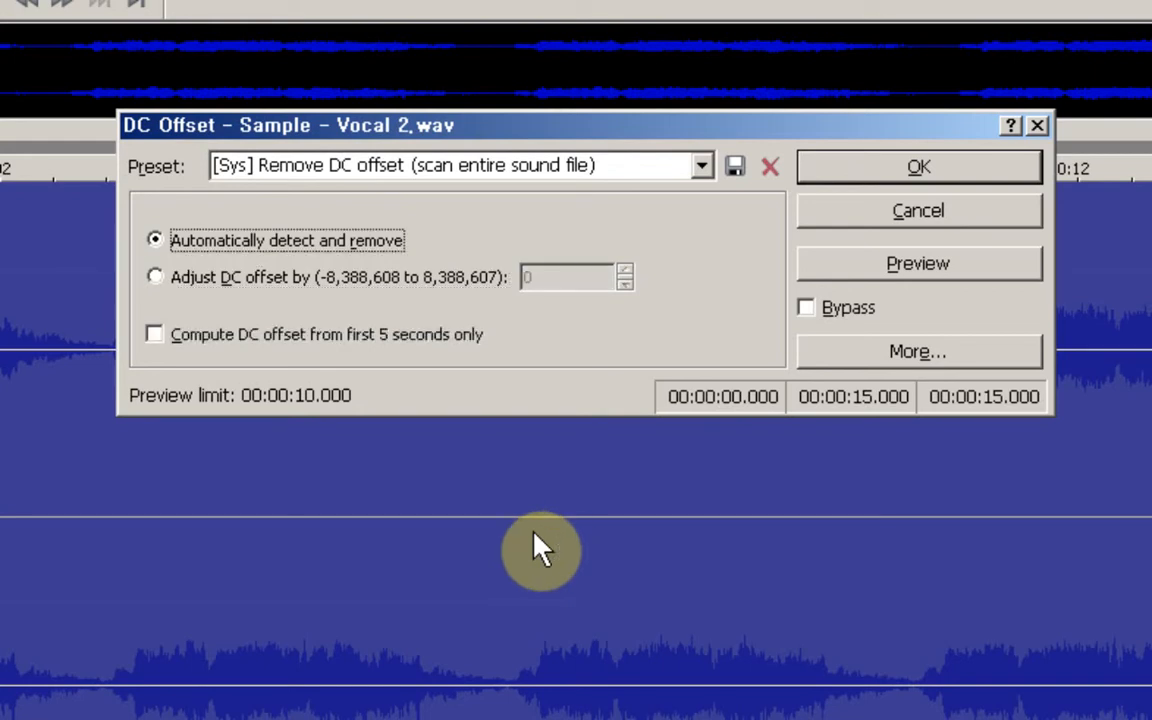
Apply DC offset removal to the whole file using the preset that scans the entire sound file
key(Tab)
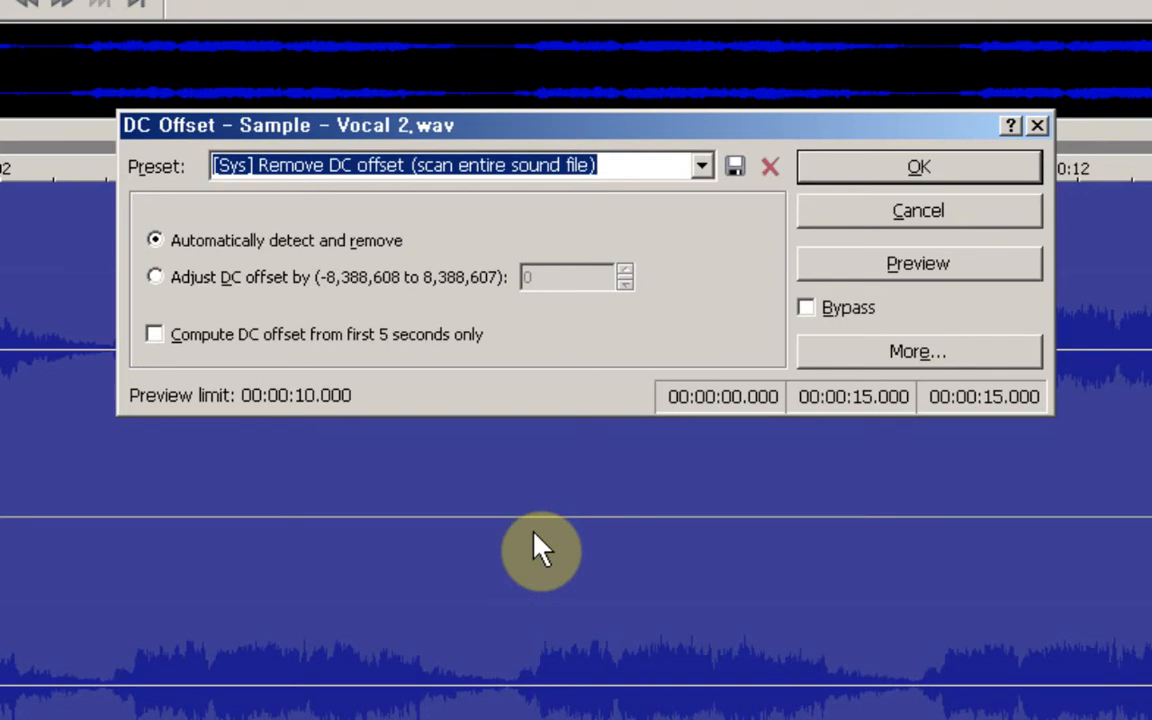
key(Down)
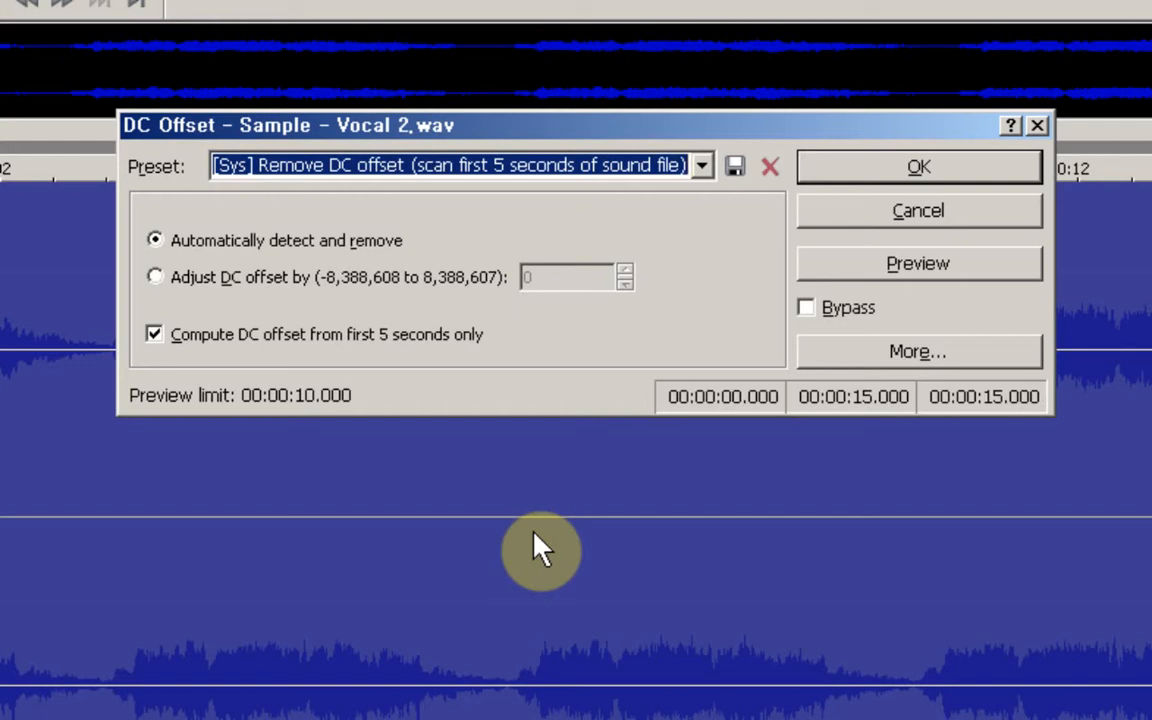
key(Up)
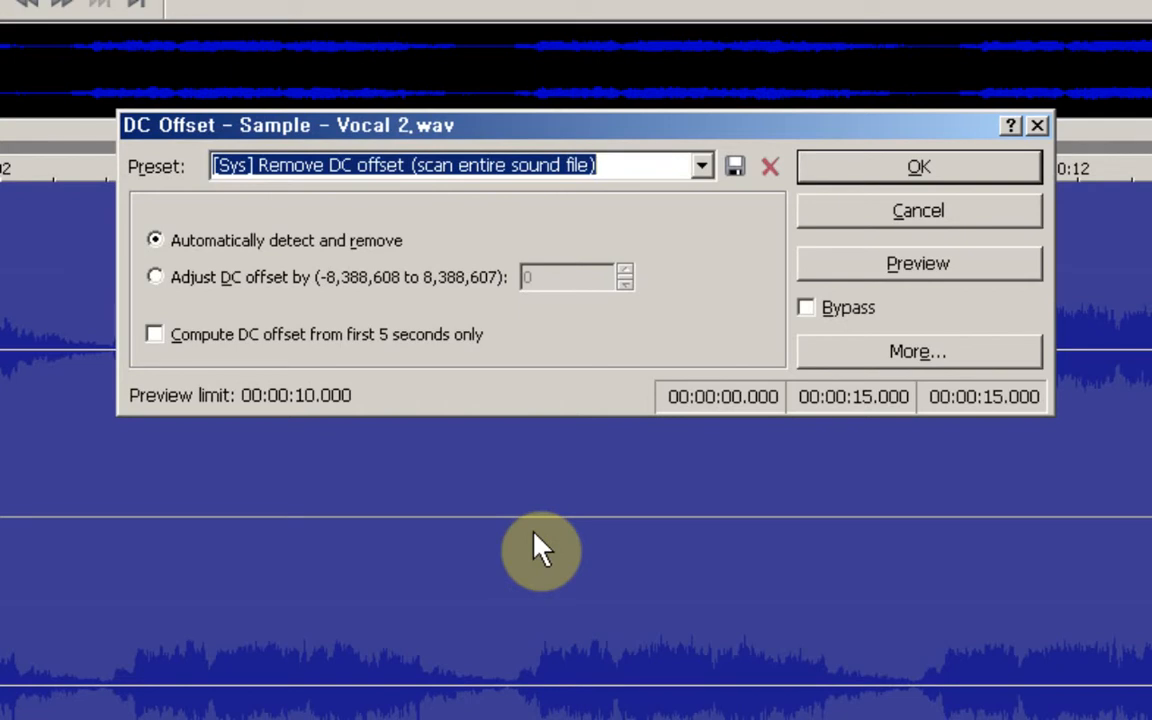
key(Return)
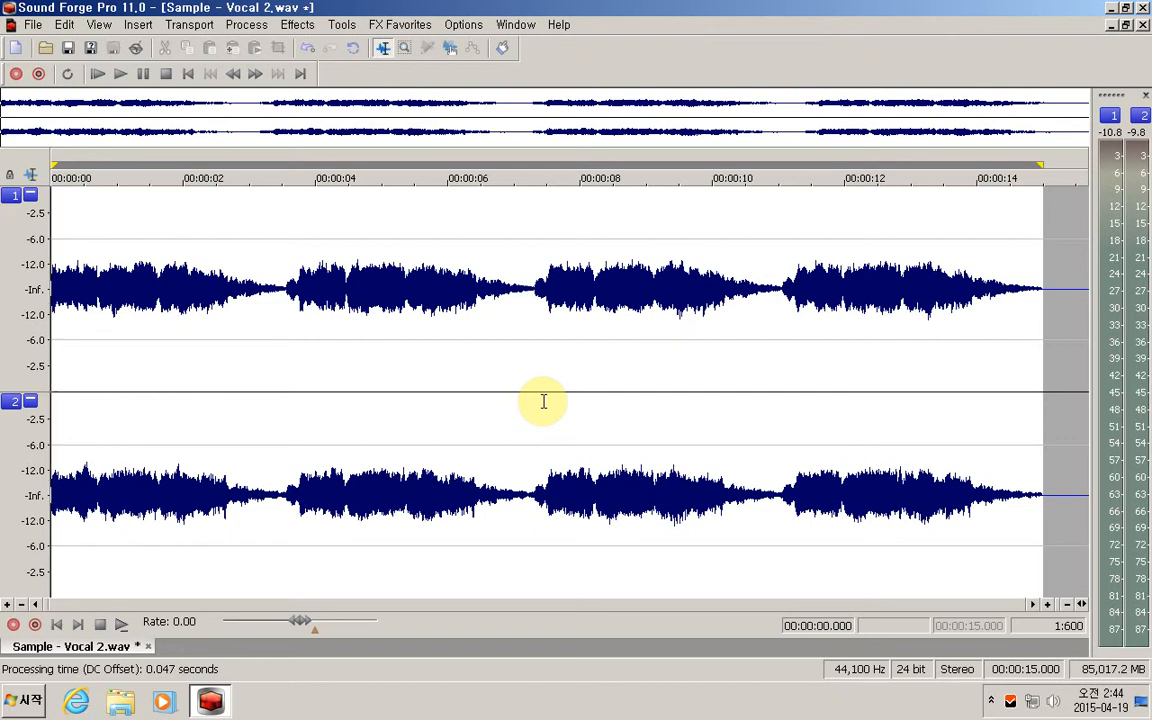
Open the Statistics of the processed file and show them as text in the screen reader's reading mode
key(alt+t)
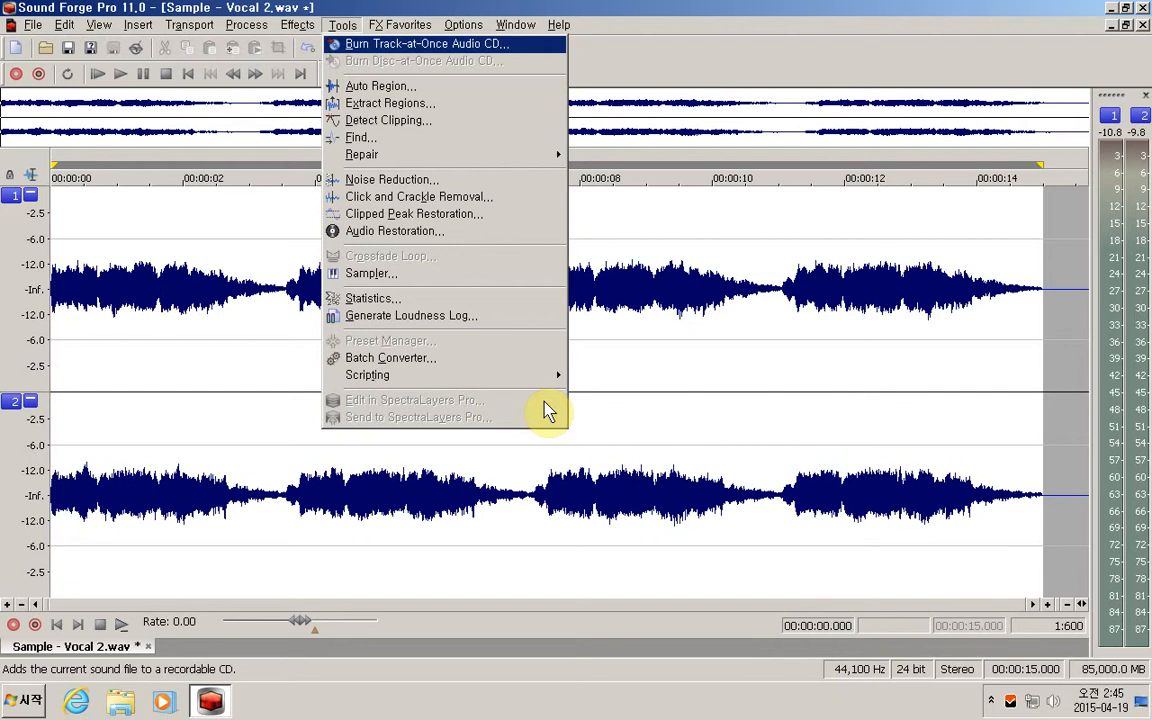
key(s)
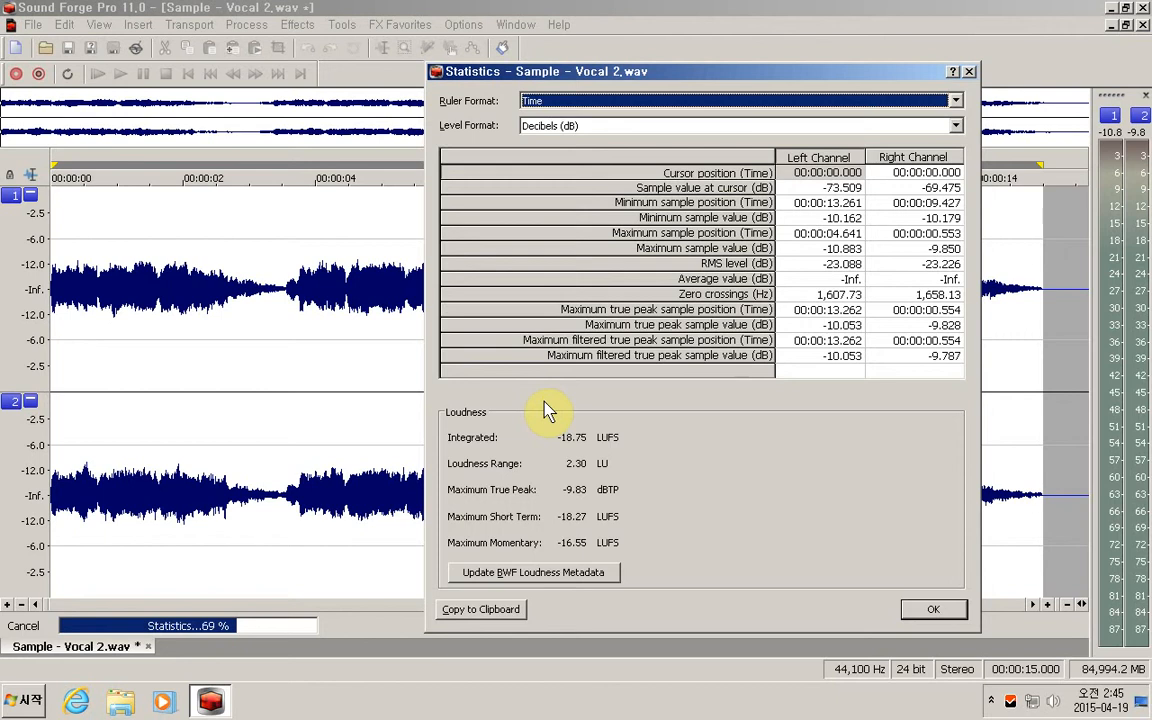
key(ctrl+shift+r)
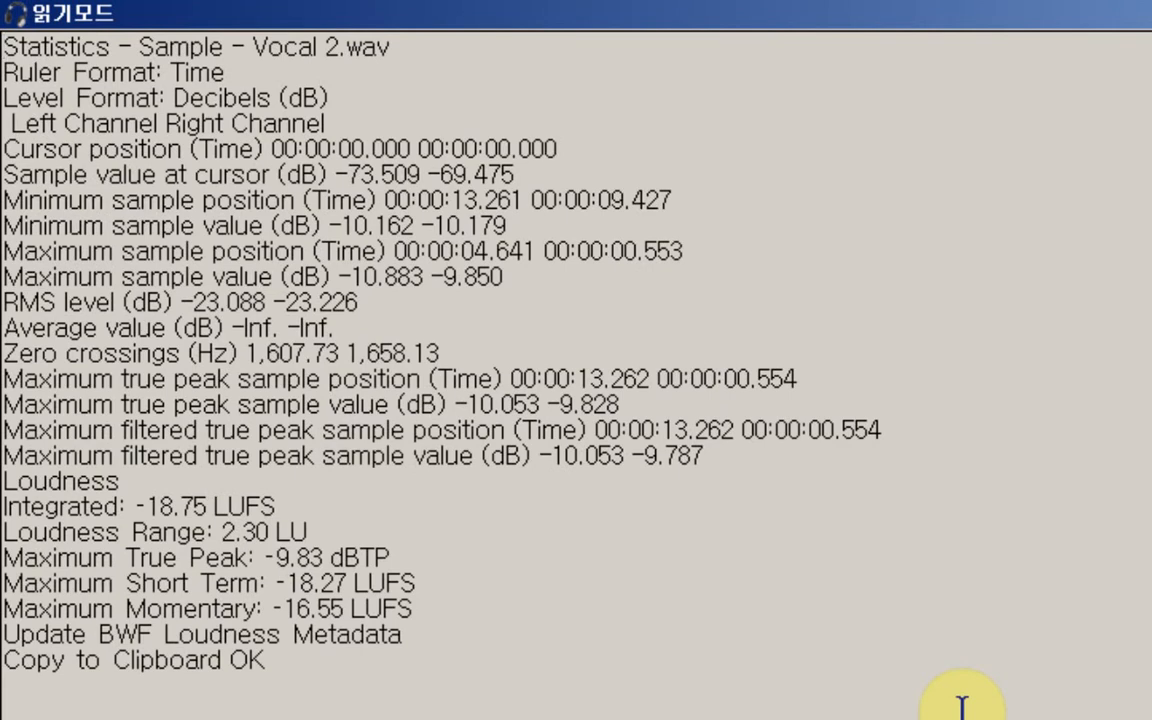
Check the processed file's sample, RMS and average values for both channels, and close the reading view and Statistics dialog
key(Down)
key(Down)
key(Down)
key(Down)
key(Down)
key(Down)
key(Down)
key(Down)
key(Down)
key(Down)
key(Up)
key(Down)
key(Escape)
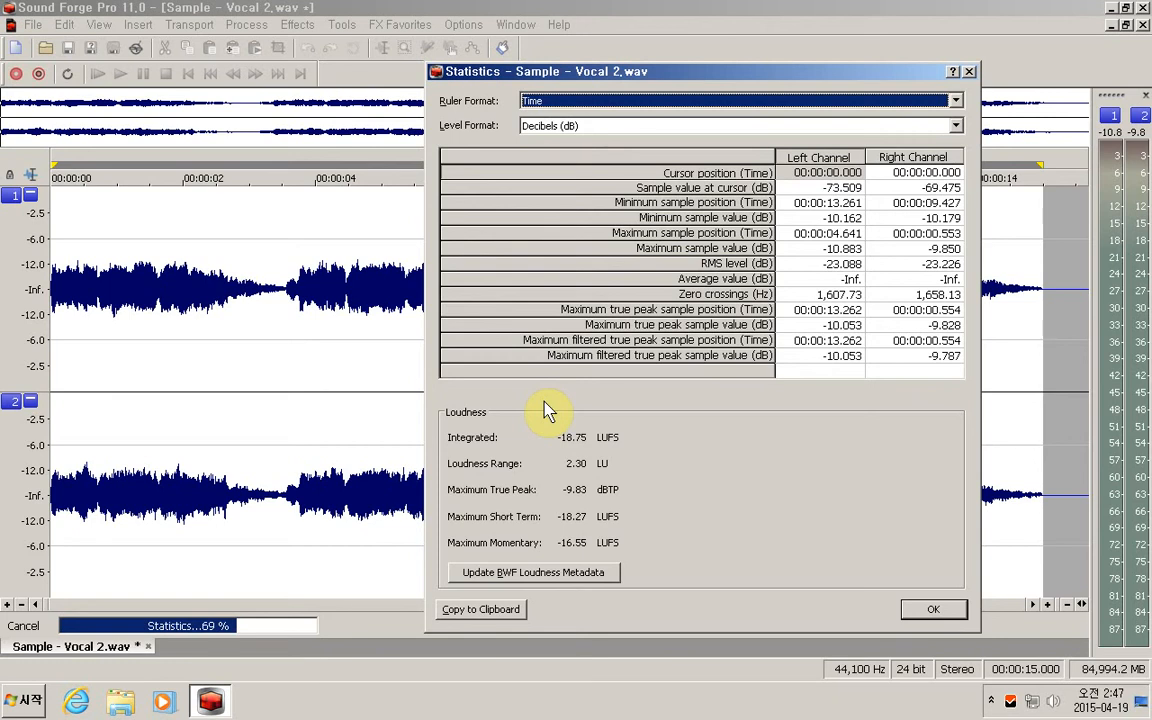
key(Return)
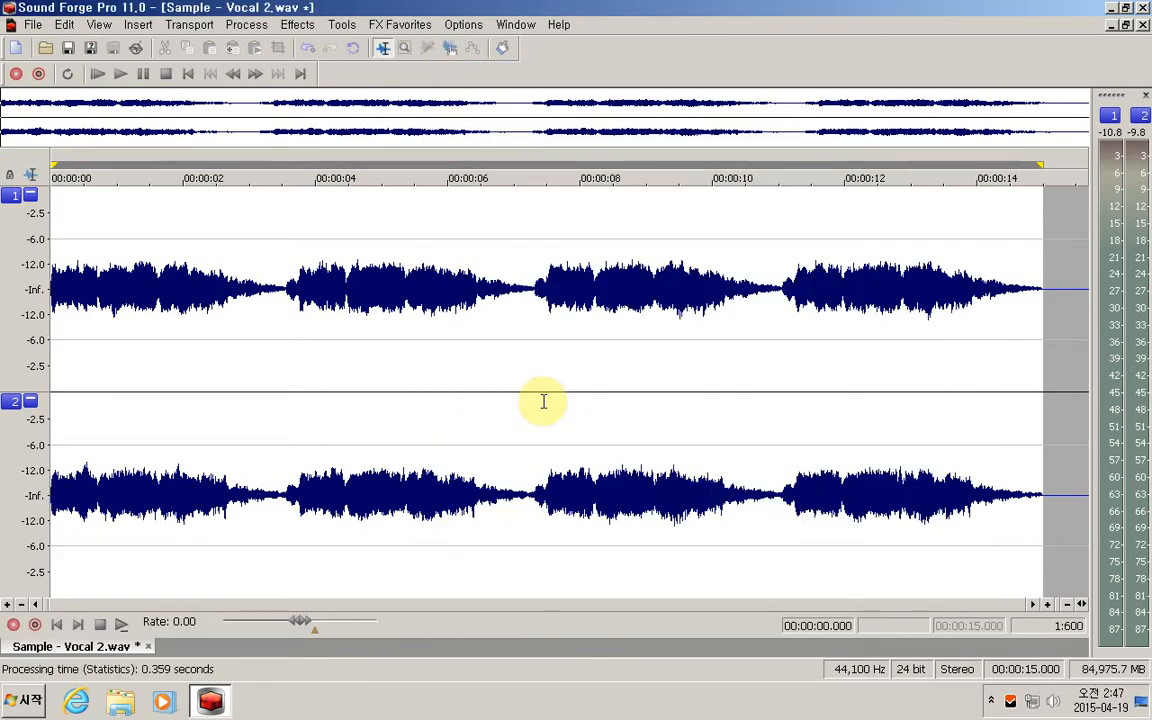